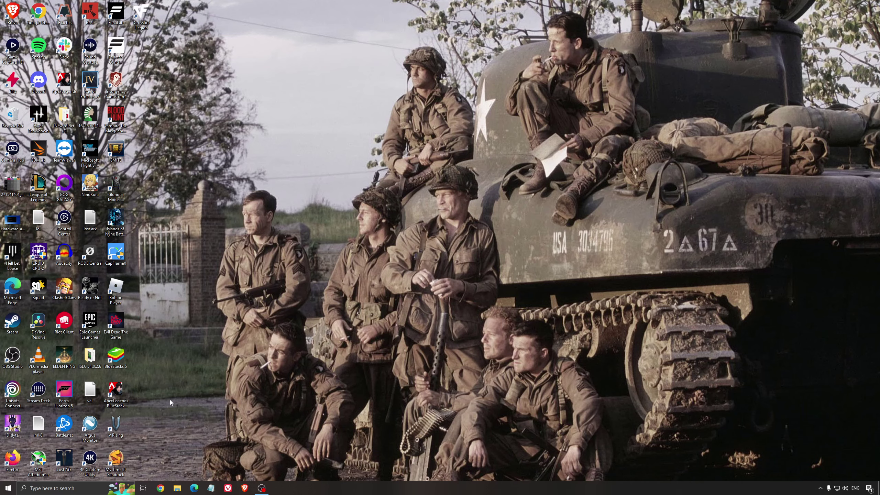
Search Windows for "game mode" and open the Game Mode settings
left_click(103, 485)
type("game")
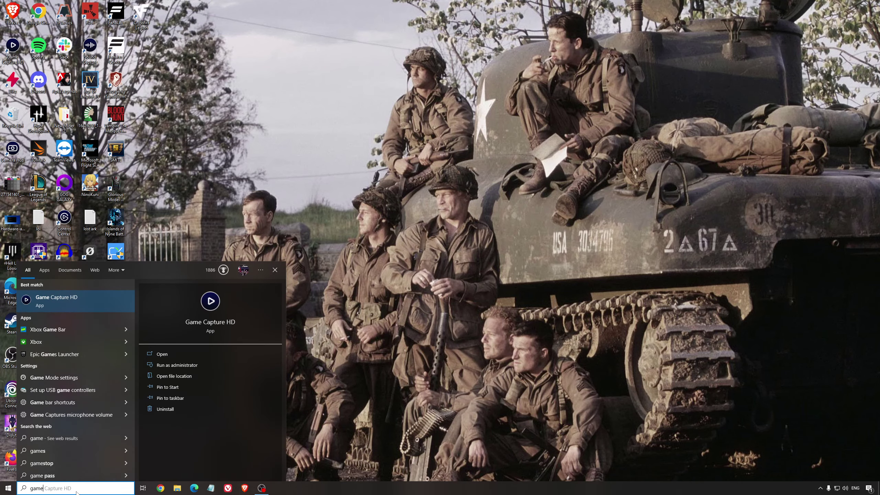
type(" mode")
key("Return")
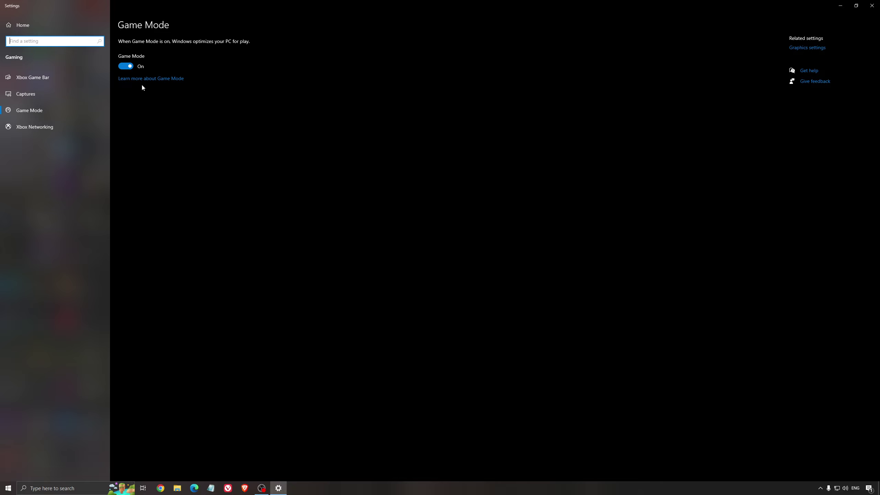
Review the Xbox Game Bar and Captures settings, and close Settings
left_click(49, 78)
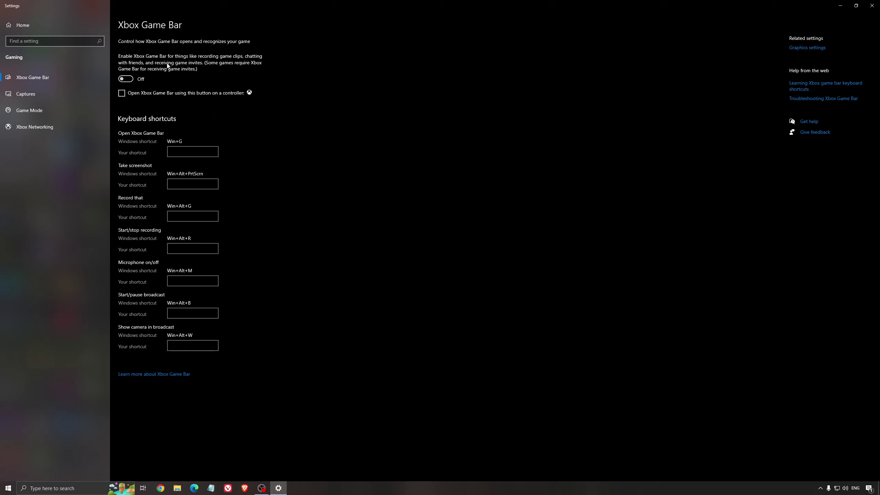
left_click(50, 94)
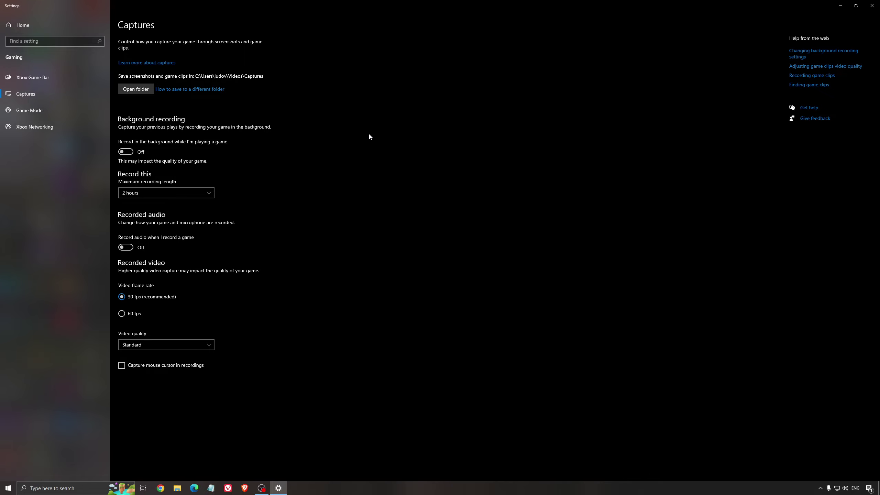
left_click(877, 4)
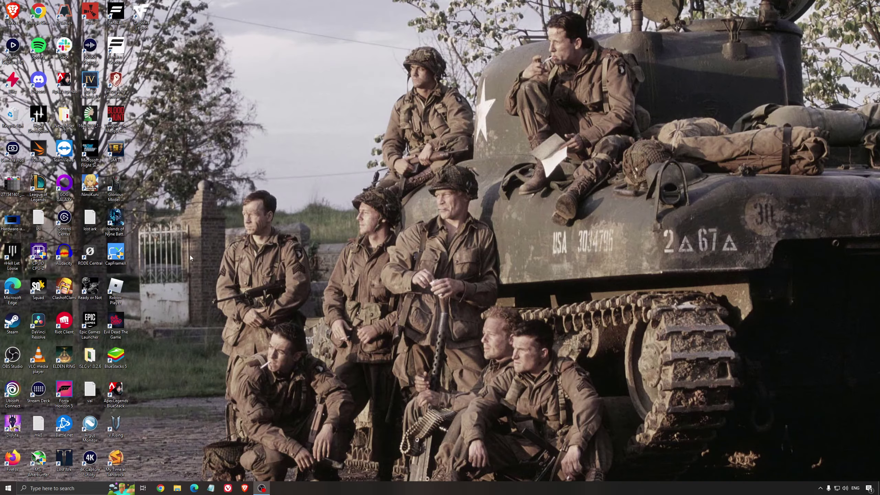
View the Hardware-accelerated-GPU-scheduling.jpg image of the graphics settings and close it
key("super+shift+s")
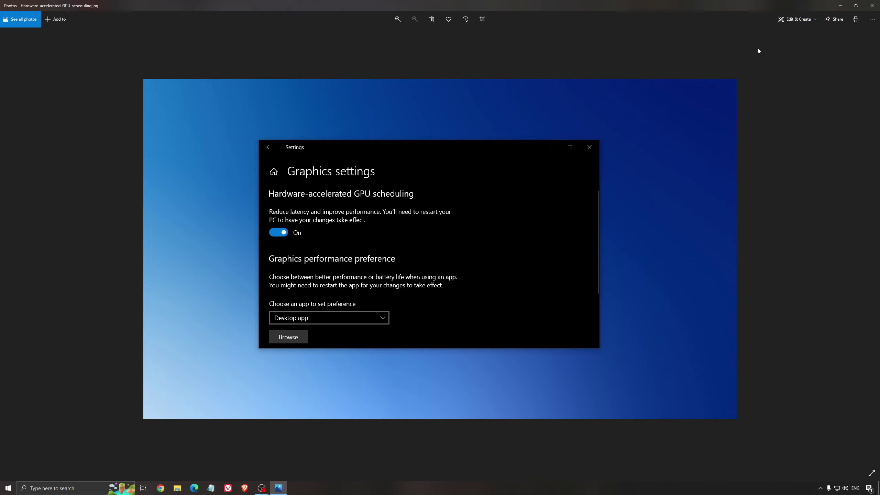
left_click(872, 6)
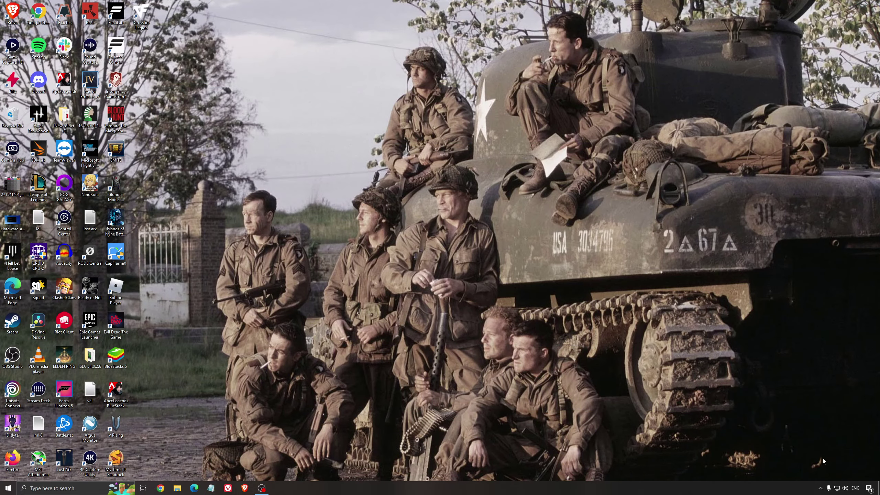
Switch to AMD Software: Adrenalin Edition and check for driver updates
left_click(820, 488)
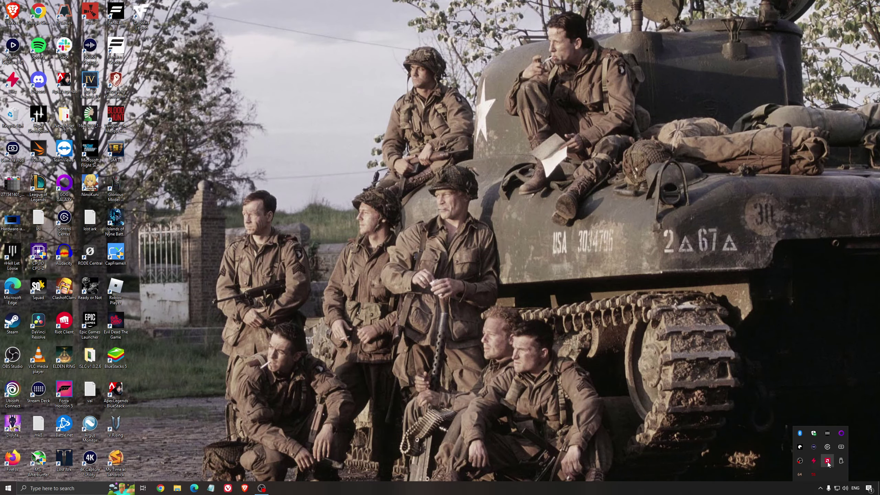
left_click(828, 461)
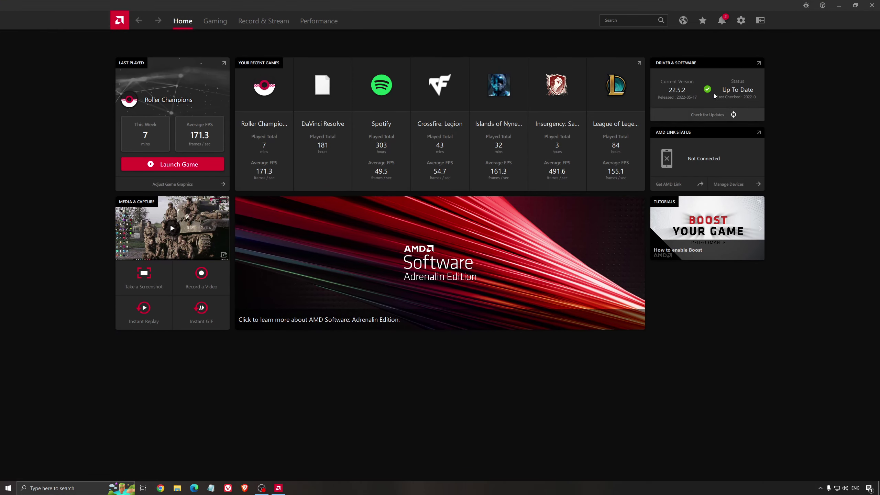
left_click(710, 117)
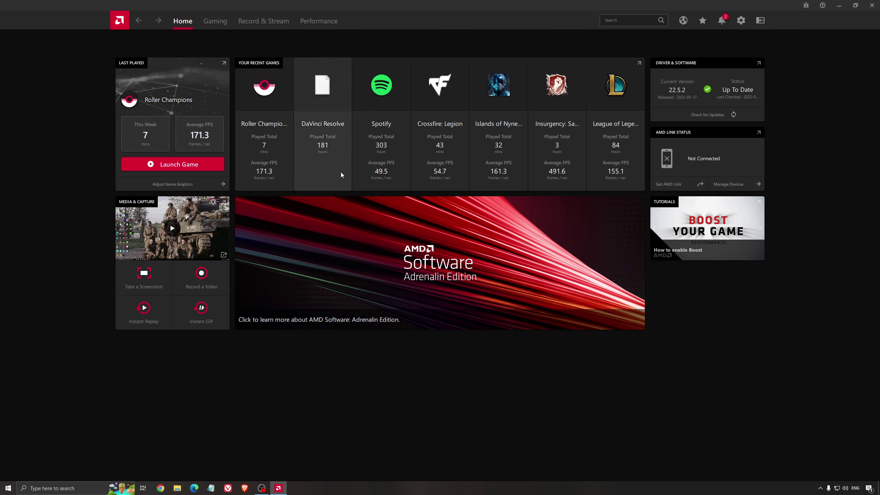
Open the Gaming section of AMD Software to view its settings
left_click(222, 21)
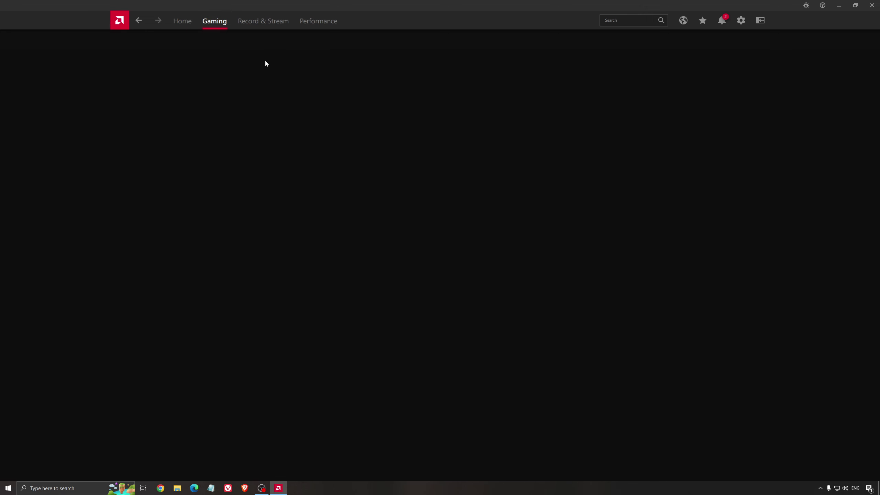
left_click(230, 64)
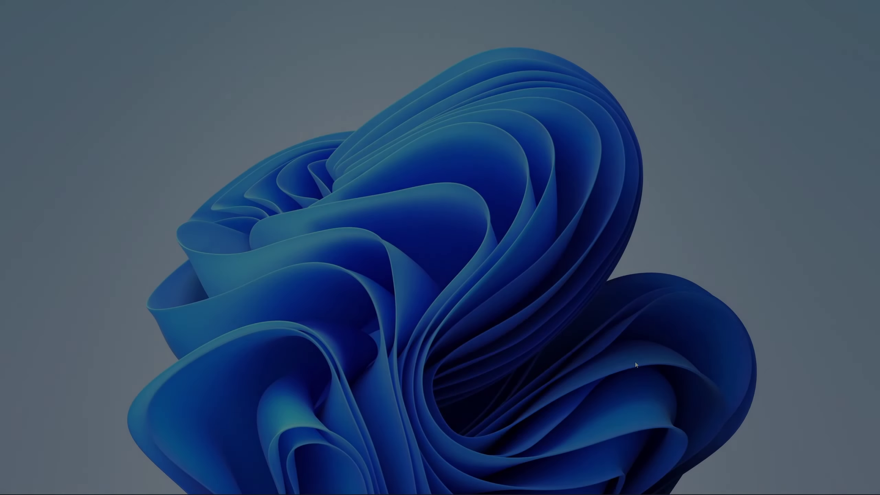
Switch to NVIDIA Control Panel to view the global 3D settings
left_click(792, 486)
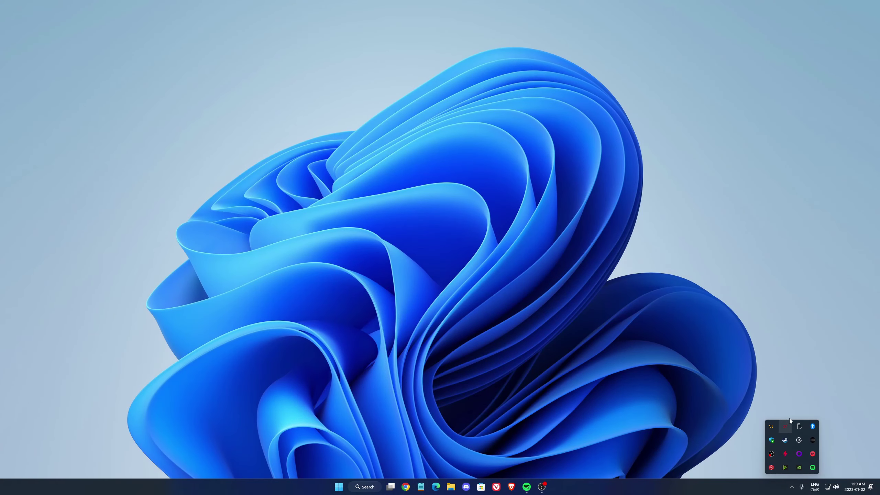
right_click(799, 467)
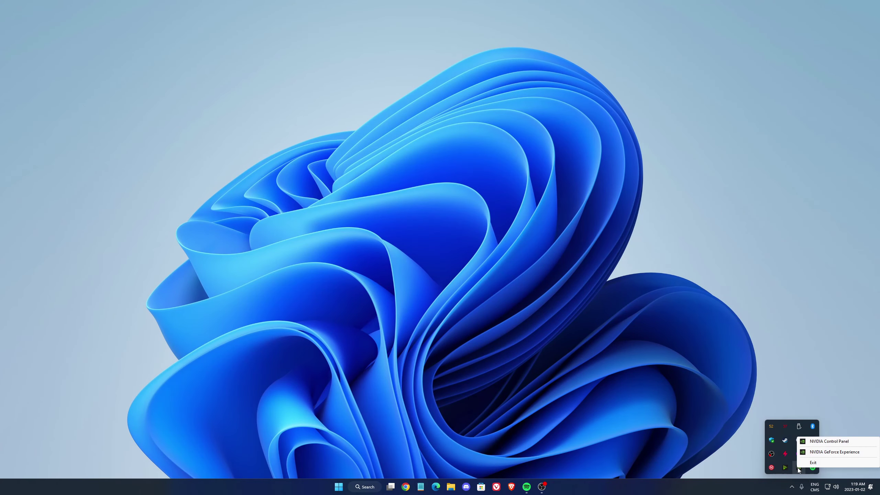
left_click(823, 441)
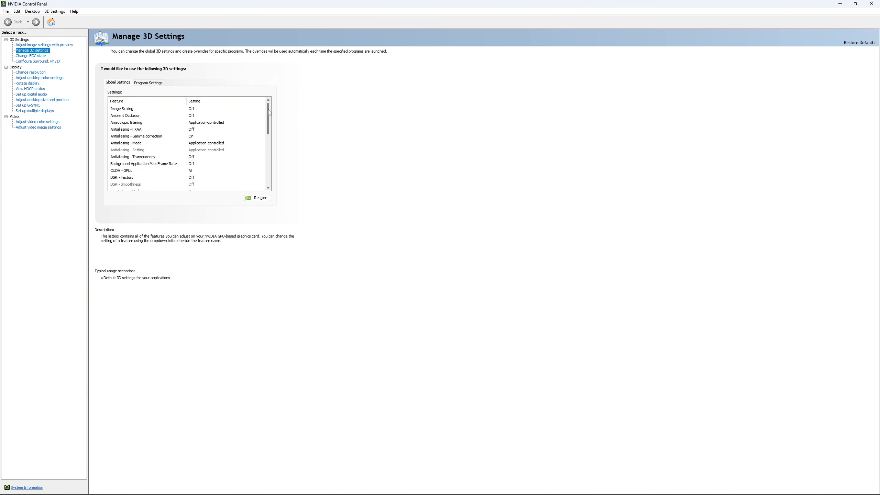
Inspect the Max Frame Rate setting in the global 3D settings
scroll(118, 156, "down", 2)
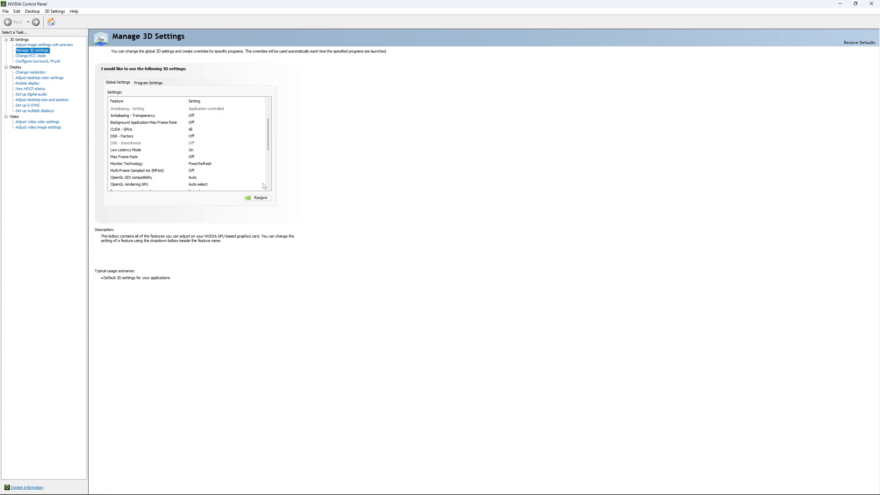
scroll(239, 137, "down", 1)
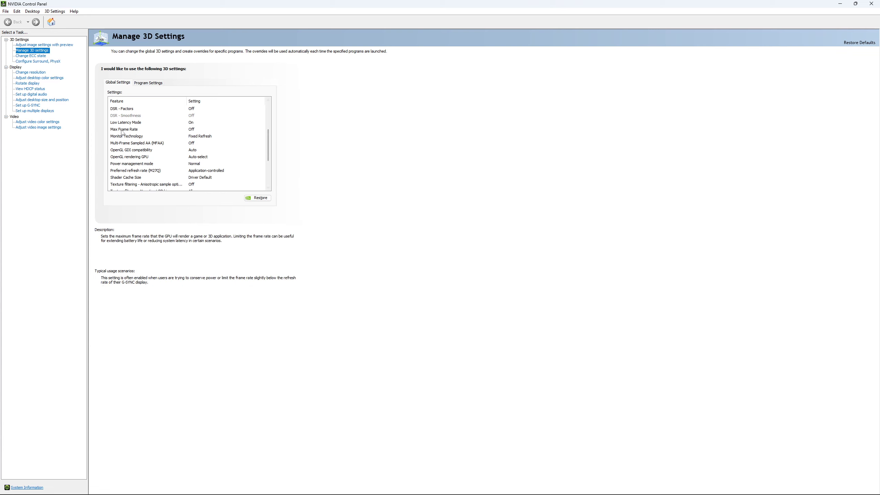
left_click(191, 131)
left_click(193, 131)
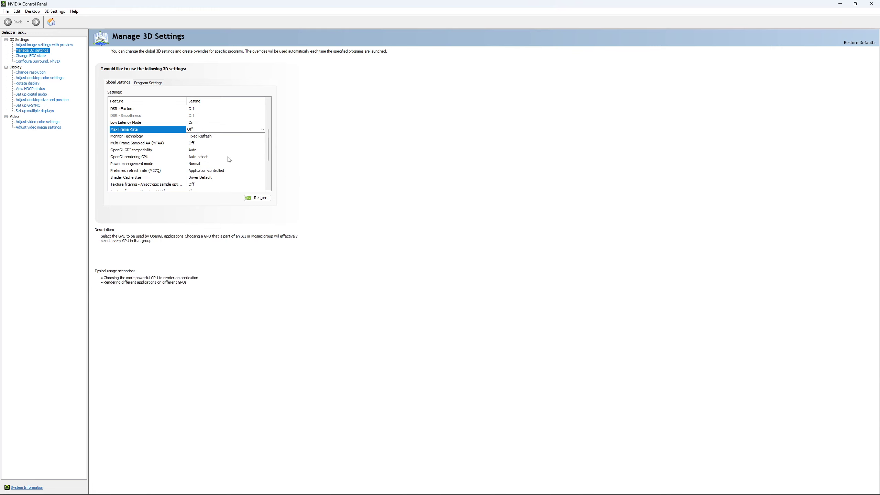
Inspect the Power management mode options in the global 3D settings and view the GPU's ECC state
scroll(271, 155, "down", 3)
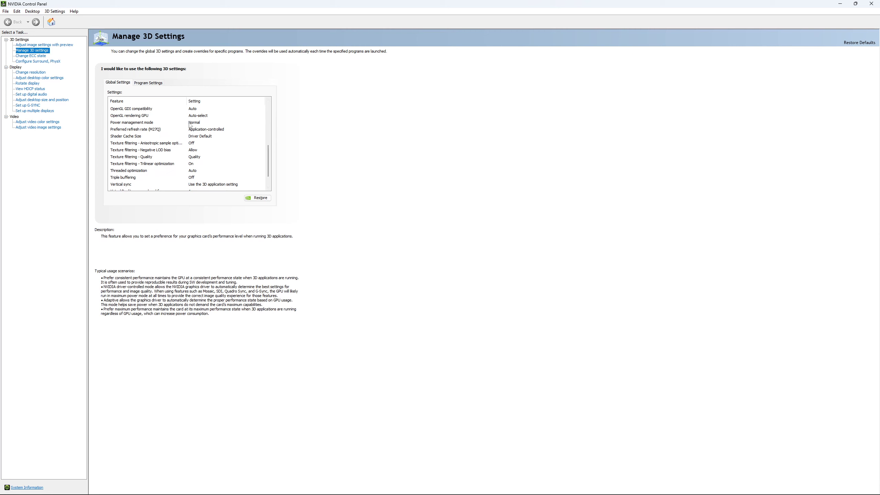
left_click(203, 123)
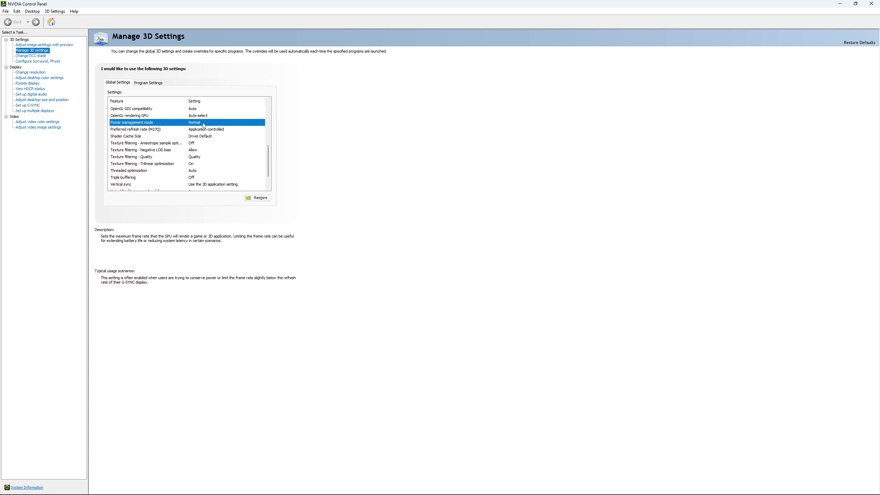
left_click(210, 123)
left_click(308, 134)
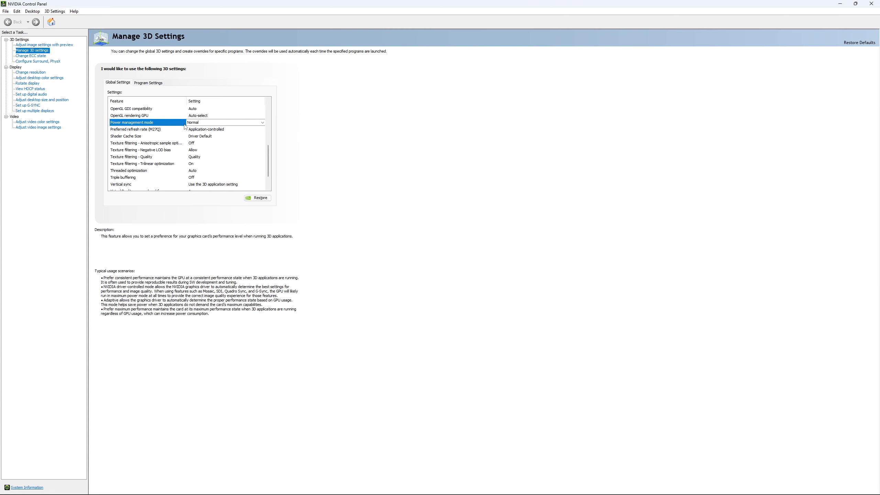
left_click(38, 59)
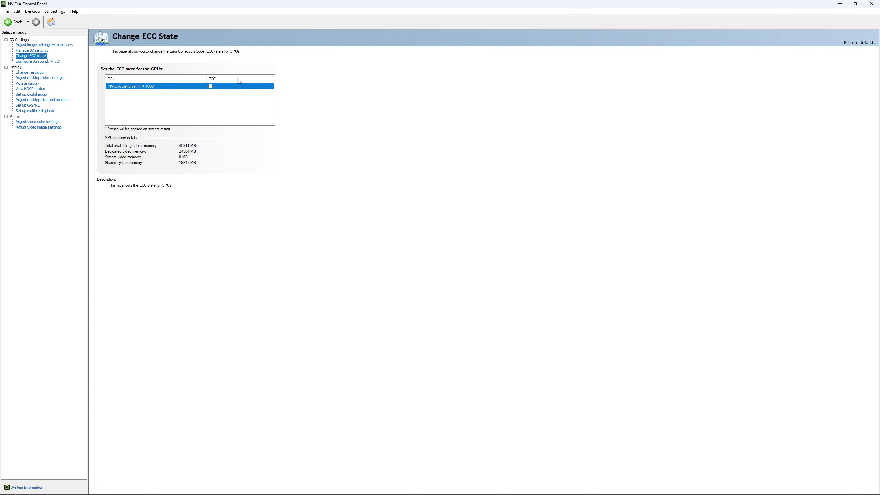
Open the resolution settings and examine the refresh rates offered for the main display at its native resolution
left_click(32, 73)
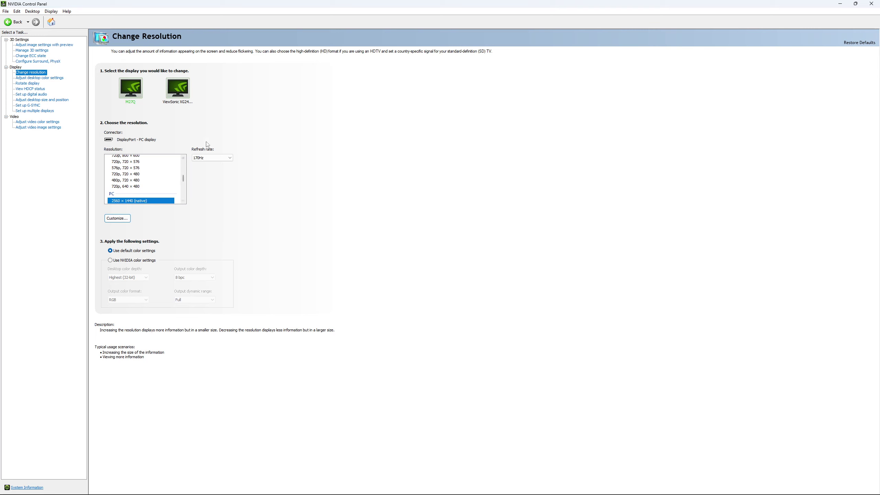
left_click(196, 157)
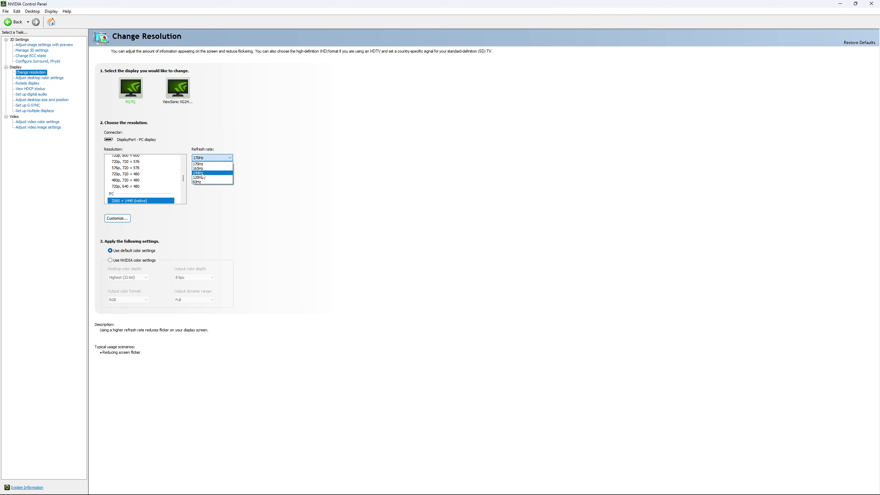
left_click(259, 169)
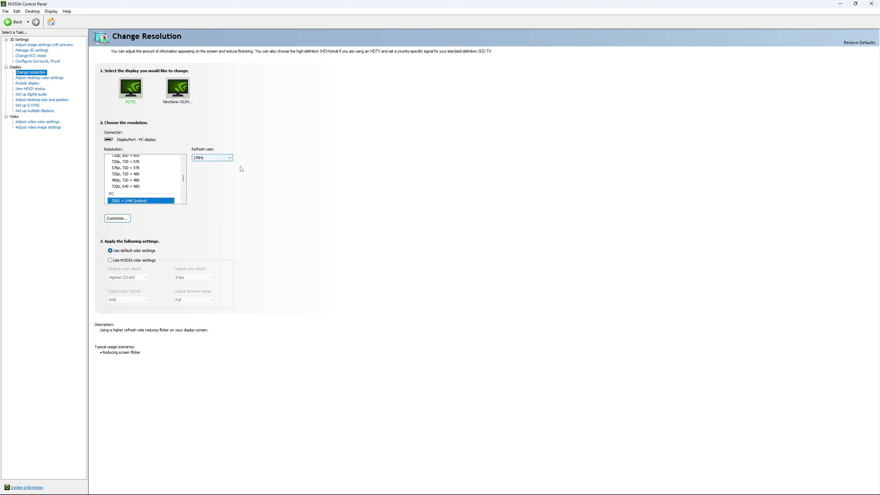
left_click(221, 159)
left_click(288, 183)
Open the G-SYNC setup page
left_click(27, 105)
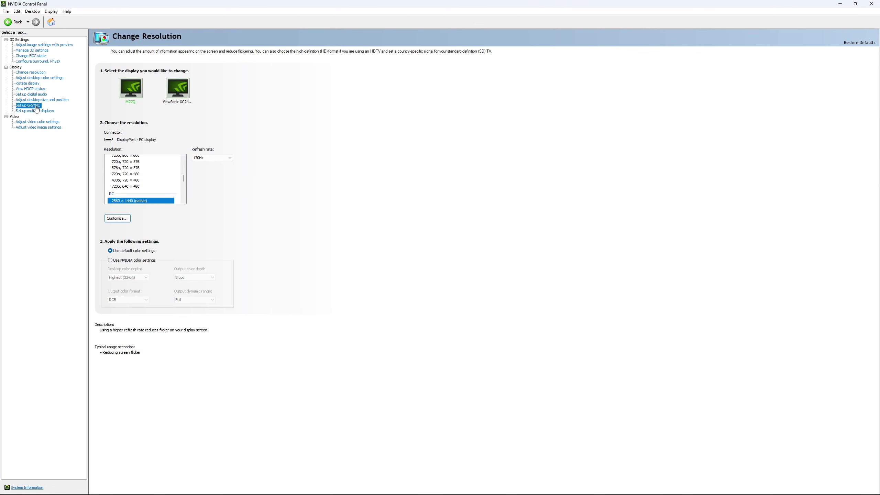